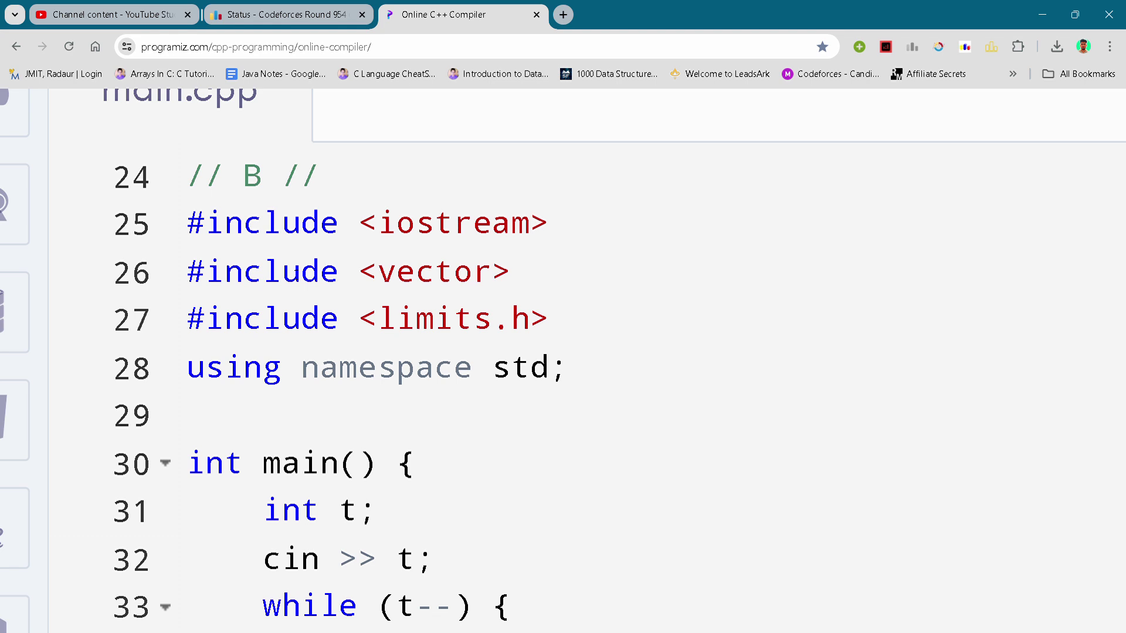
# Step through the using-namespace line, main header, test-case loop, and the n and m reads
pyautogui.click(437, 368)
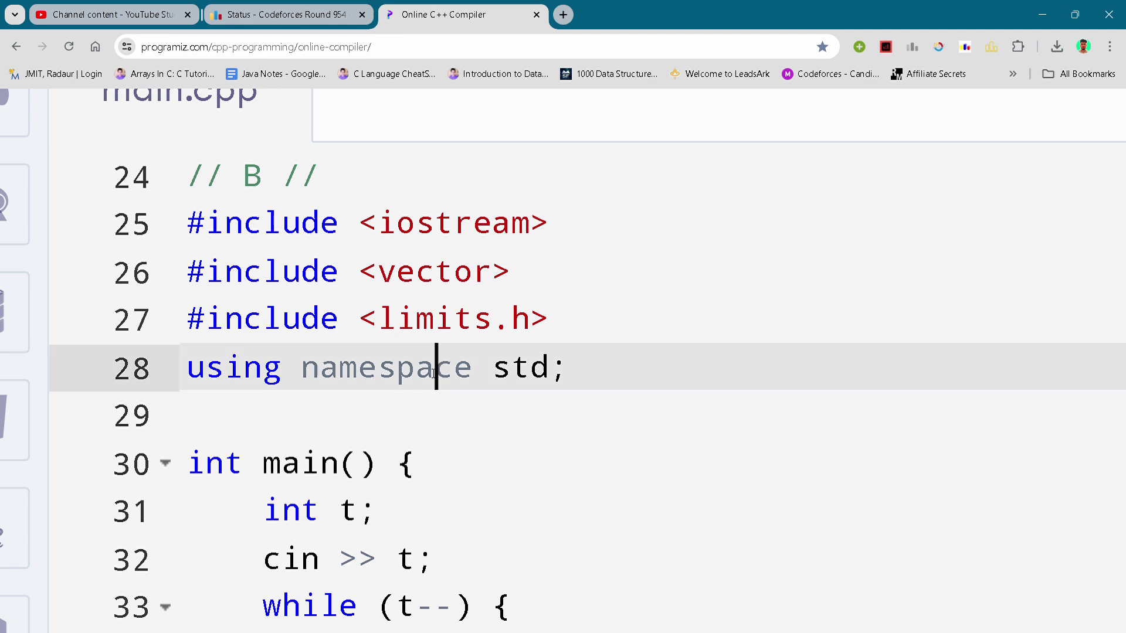
pyautogui.scroll(-1, 436, 367)
pyautogui.click(434, 373)
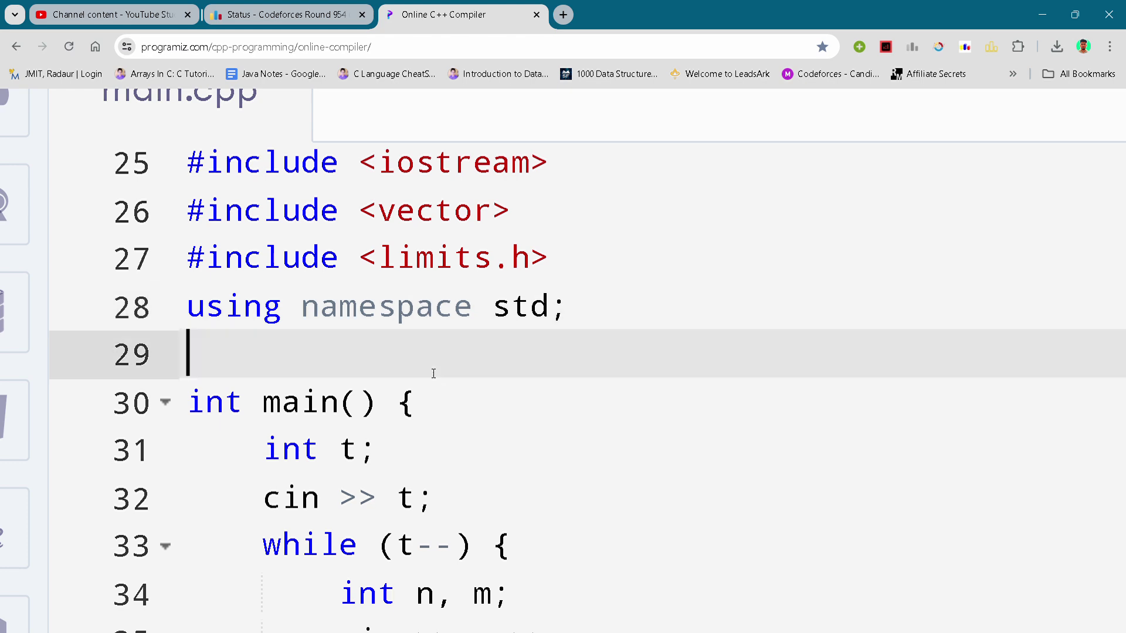
pyautogui.scroll(-1, 433, 373)
pyautogui.click(448, 379)
pyautogui.scroll(-2, 448, 379)
pyautogui.click(448, 380)
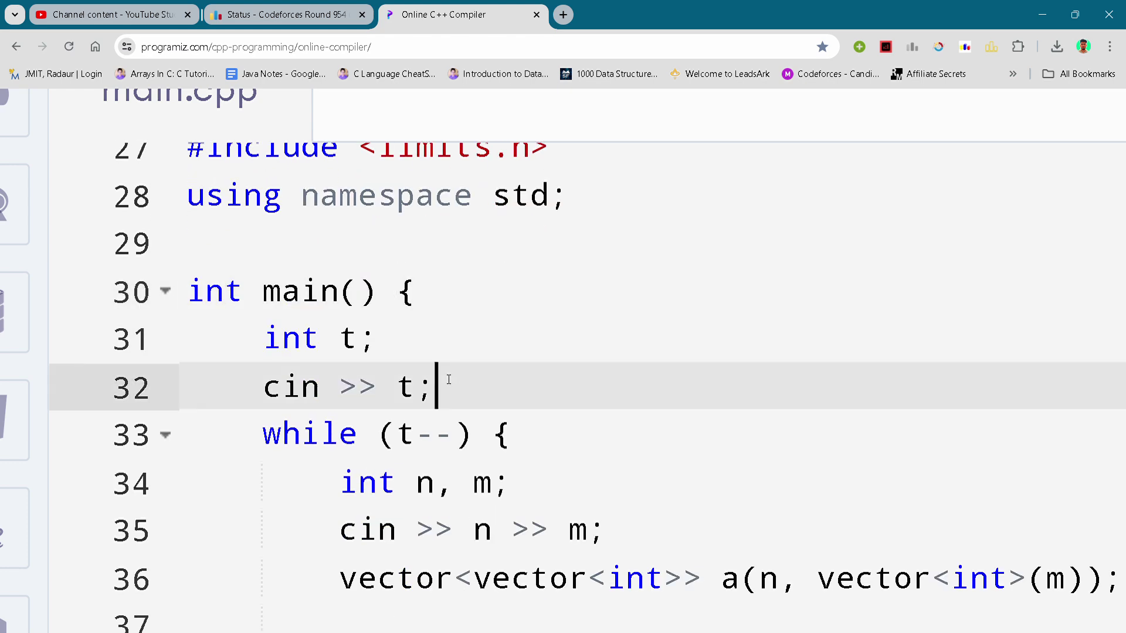
pyautogui.scroll(-1, 448, 380)
pyautogui.click(535, 385)
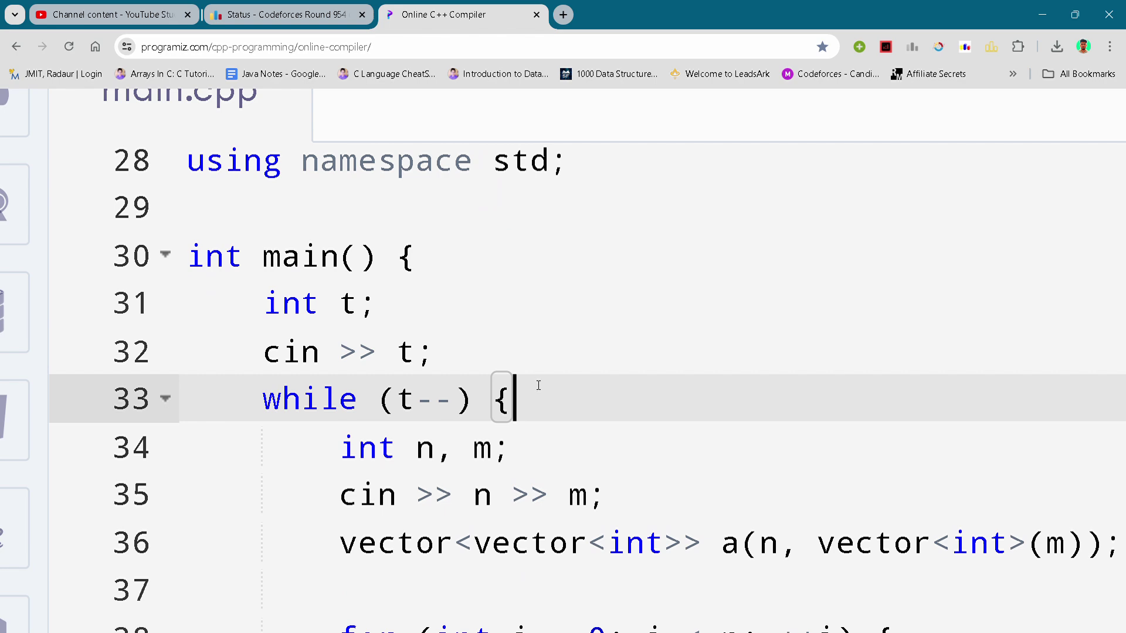
pyautogui.scroll(-1, 538, 385)
pyautogui.click(539, 385)
pyautogui.scroll(-2, 538, 385)
pyautogui.click(539, 384)
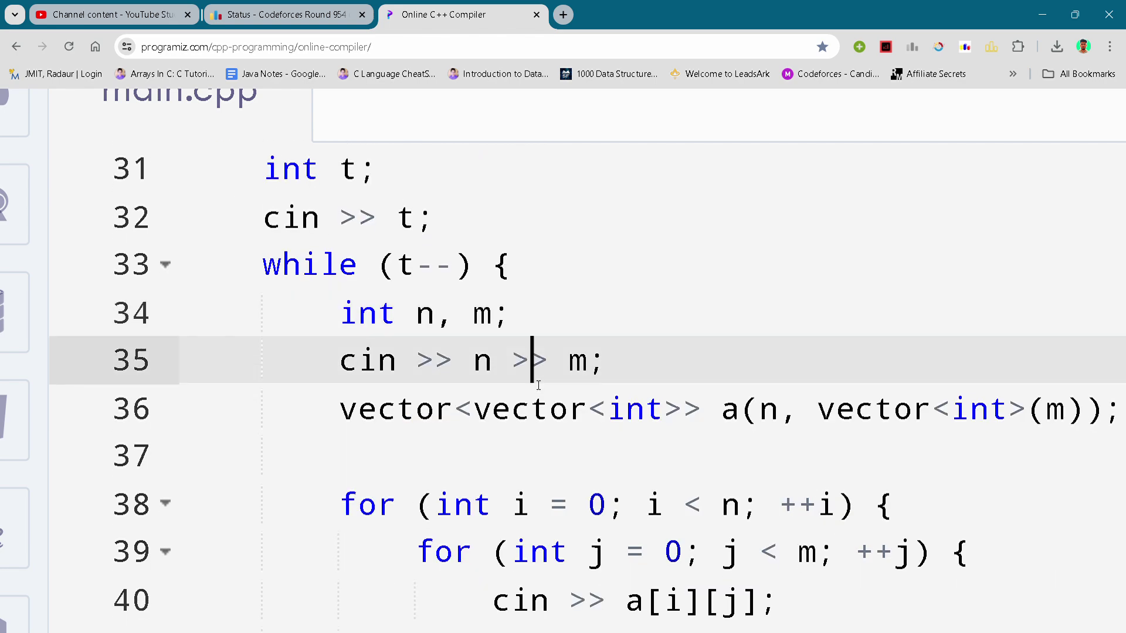
pyautogui.hscroll(1, 539, 384)
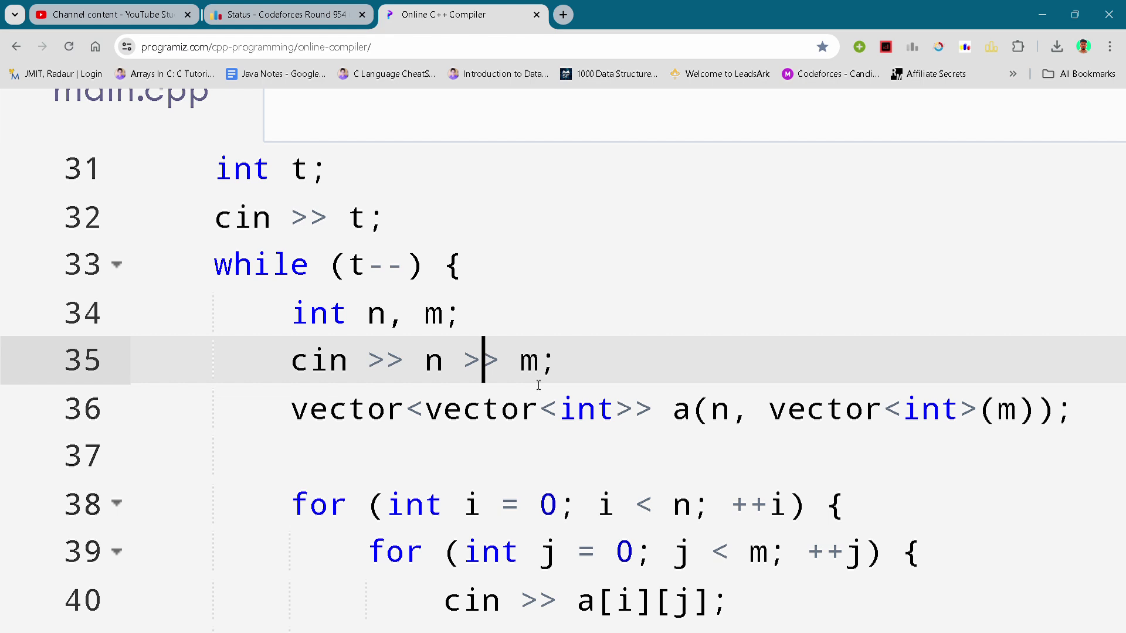
pyautogui.scroll(-1, 538, 385)
# Follow the nested row and column loops that read each grid value, down to their closing braces
pyautogui.click(538, 384)
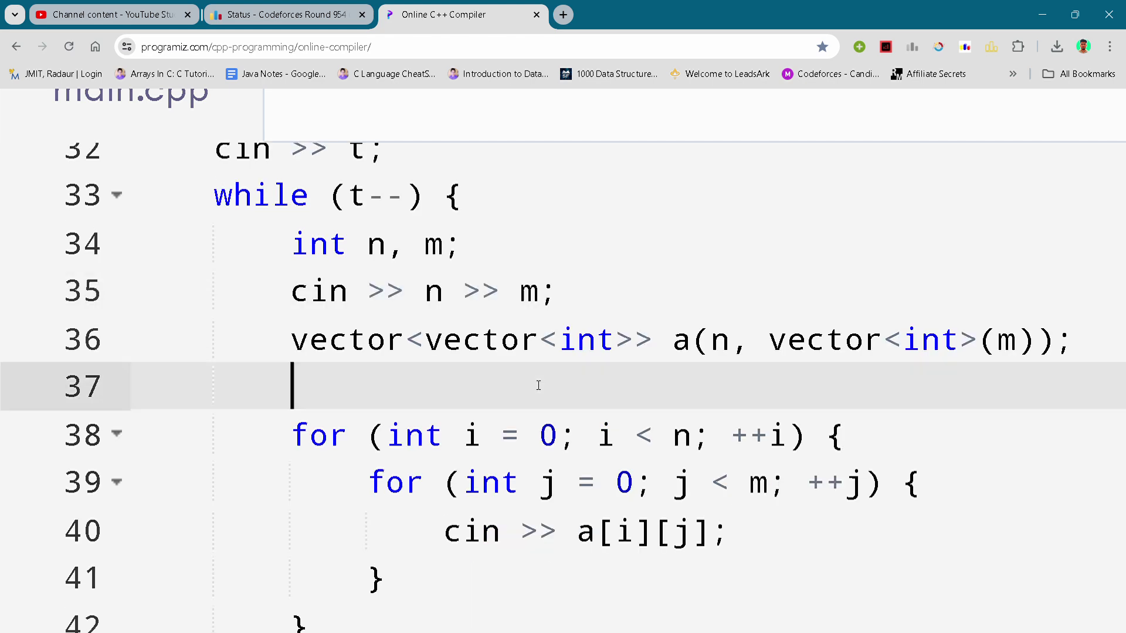
pyautogui.scroll(-1, 538, 384)
pyautogui.click(535, 394)
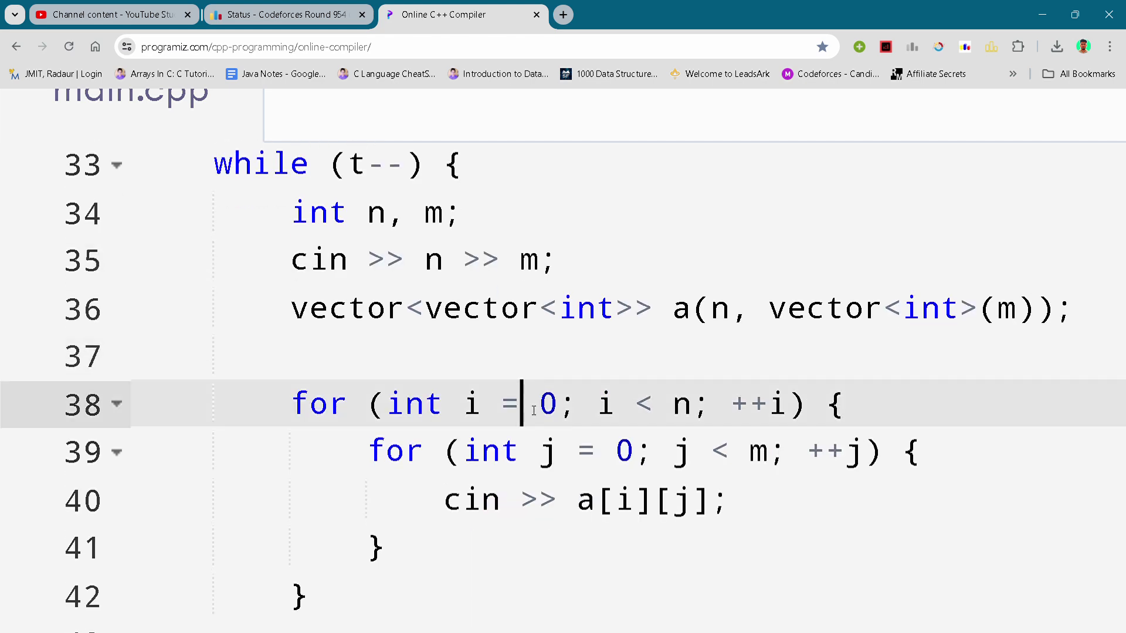
pyautogui.scroll(-1, 533, 402)
pyautogui.scroll(-1, 534, 411)
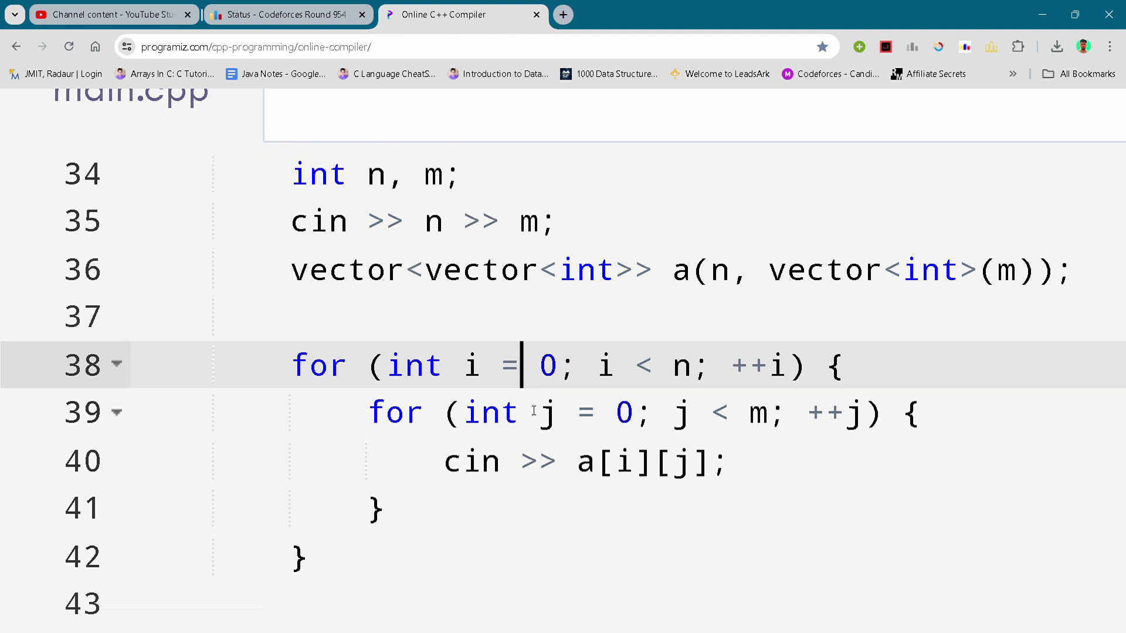
pyautogui.click(533, 410)
pyautogui.scroll(-1, 533, 410)
pyautogui.scroll(-1, 533, 409)
pyautogui.click(533, 410)
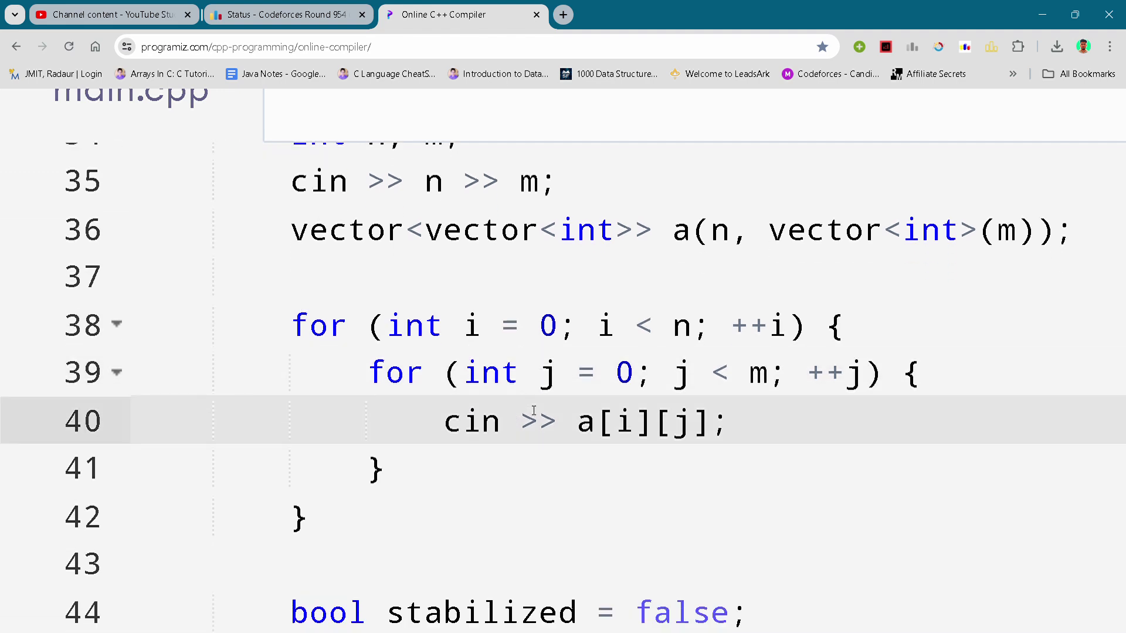
pyautogui.scroll(-2, 533, 411)
pyautogui.click(533, 410)
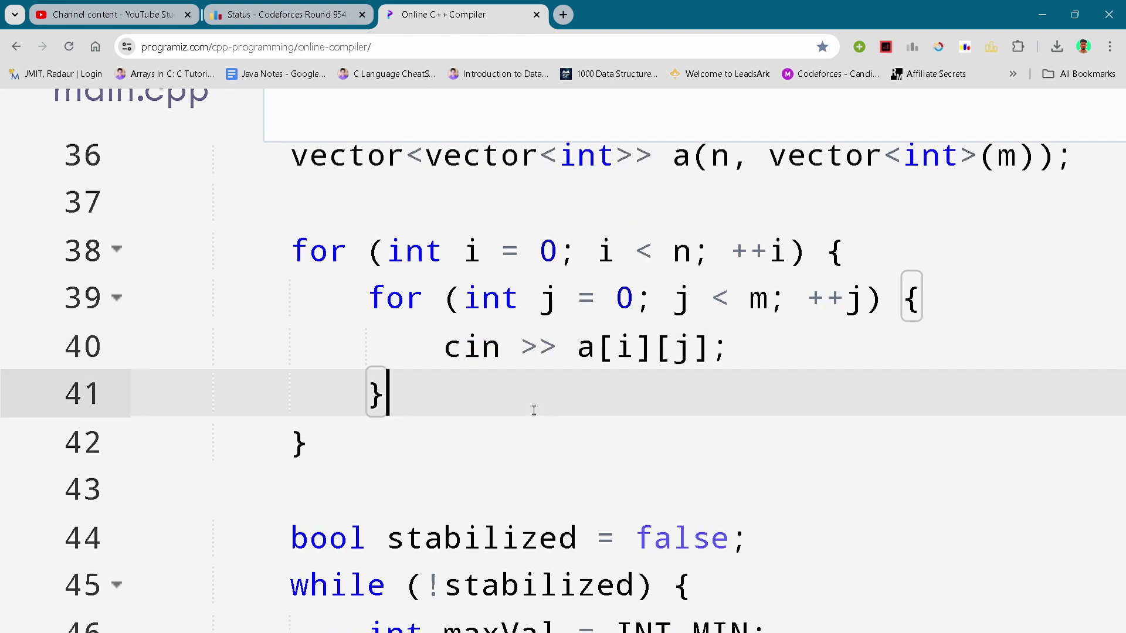
pyautogui.click(471, 464)
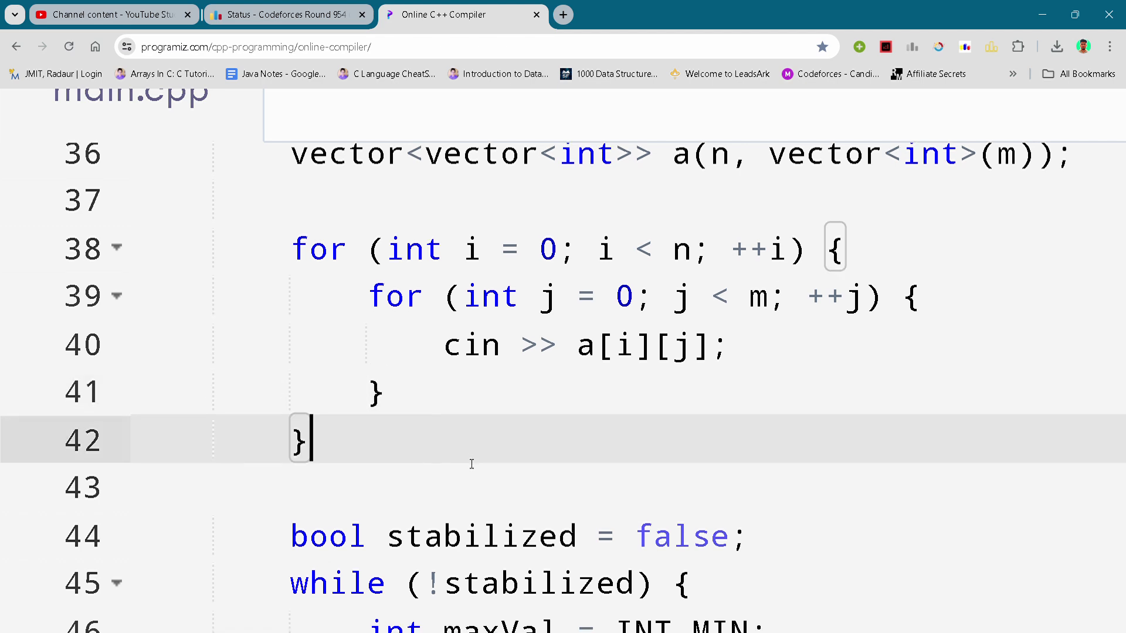
pyautogui.scroll(-1, 471, 463)
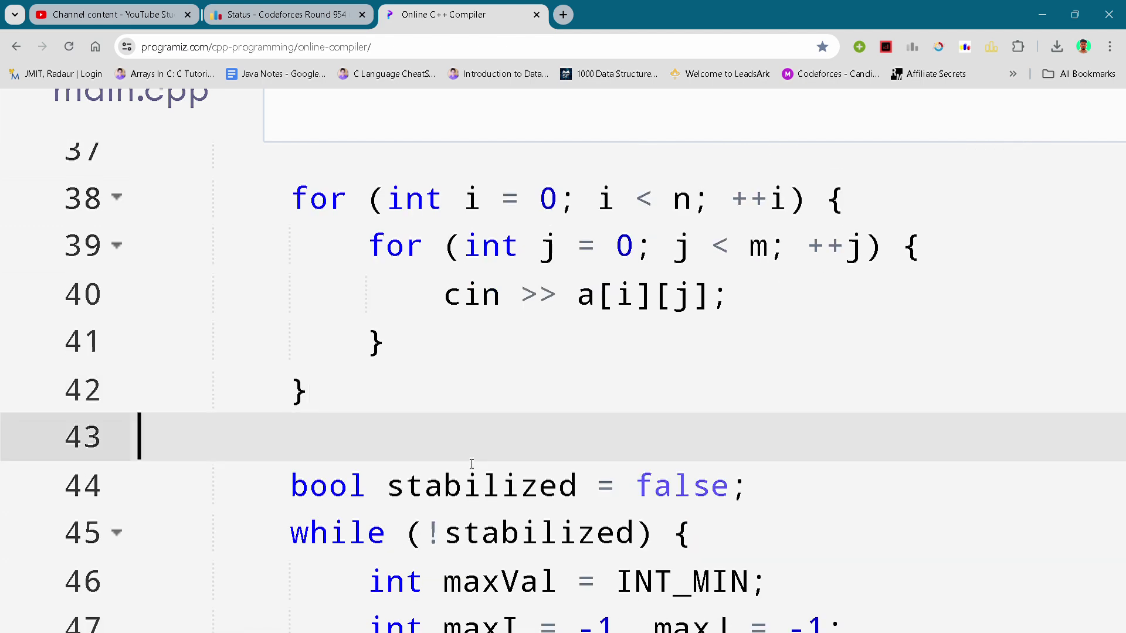
pyautogui.scroll(-1, 470, 464)
# Move past the stabilized flag declaration to the blank line before the peak search
pyautogui.click(471, 464)
pyautogui.scroll(-3, 471, 463)
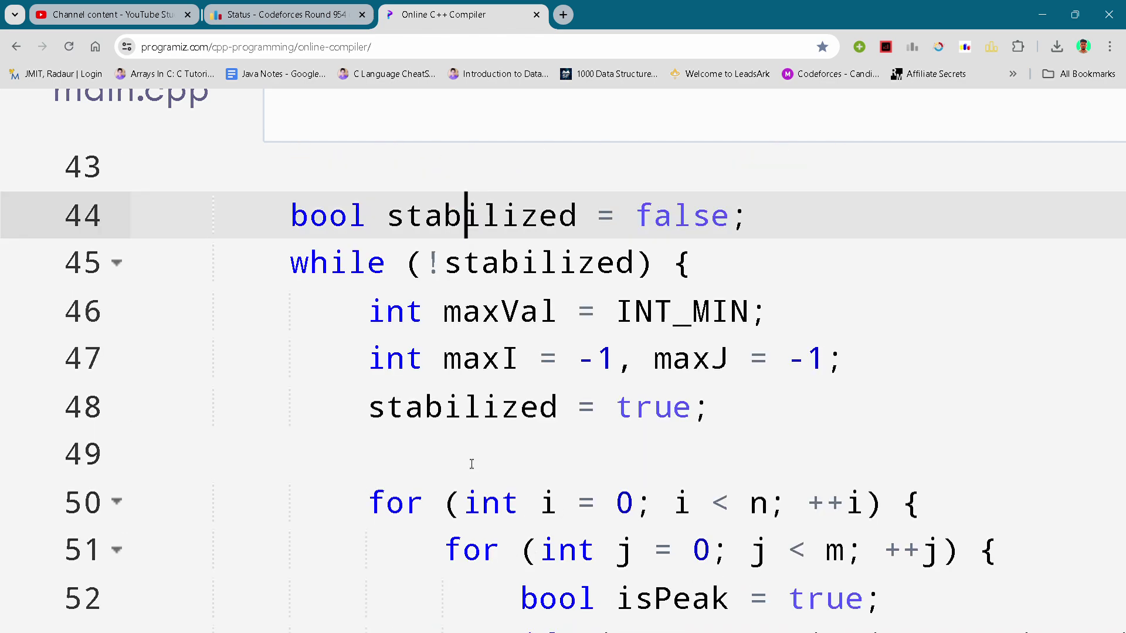
pyautogui.click(470, 464)
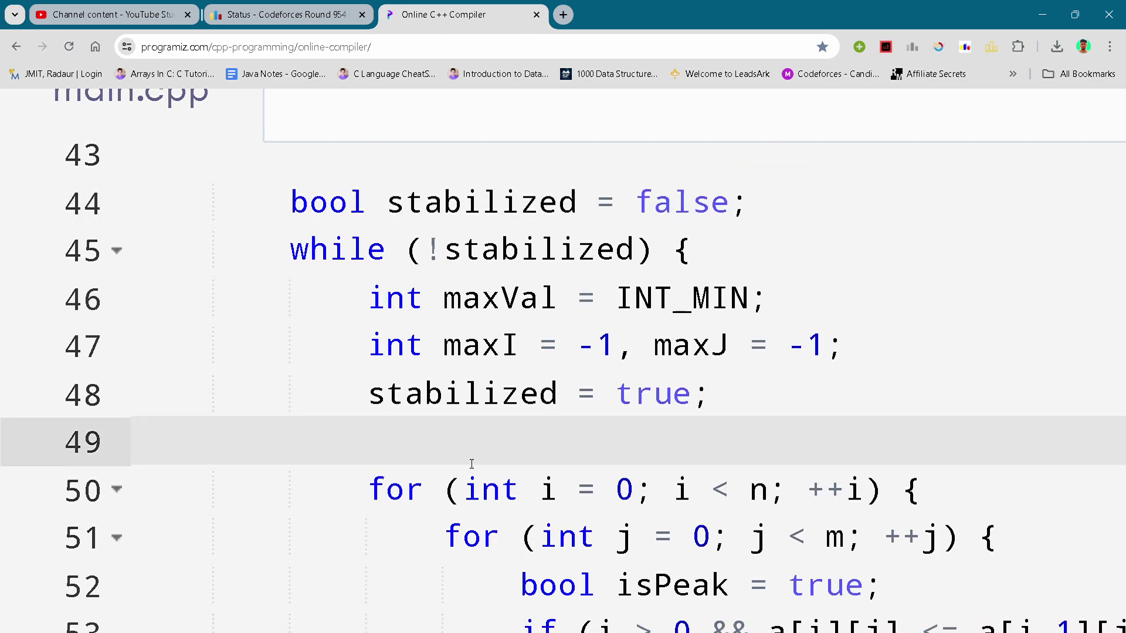
pyautogui.hscroll(1, 471, 464)
pyautogui.hscroll(1, 470, 464)
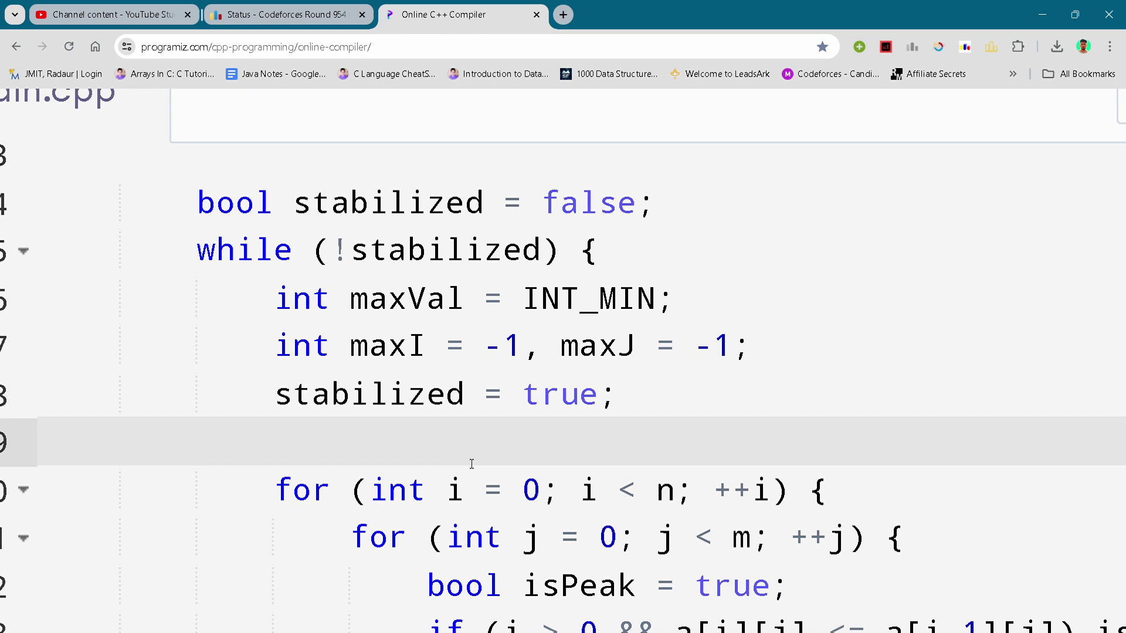
pyautogui.hscroll(1, 470, 463)
pyautogui.hscroll(1, 470, 463)
pyautogui.scroll(-3, 472, 464)
pyautogui.scroll(-1, 471, 464)
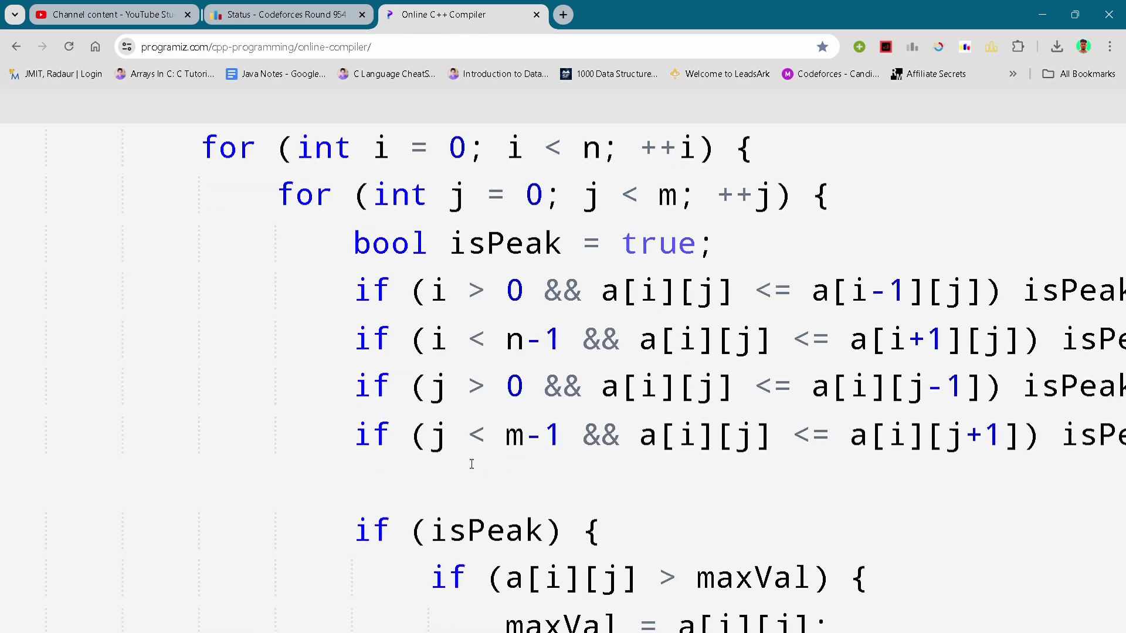
pyautogui.hscroll(1, 471, 463)
pyautogui.hscroll(1, 472, 463)
pyautogui.hscroll(1, 471, 463)
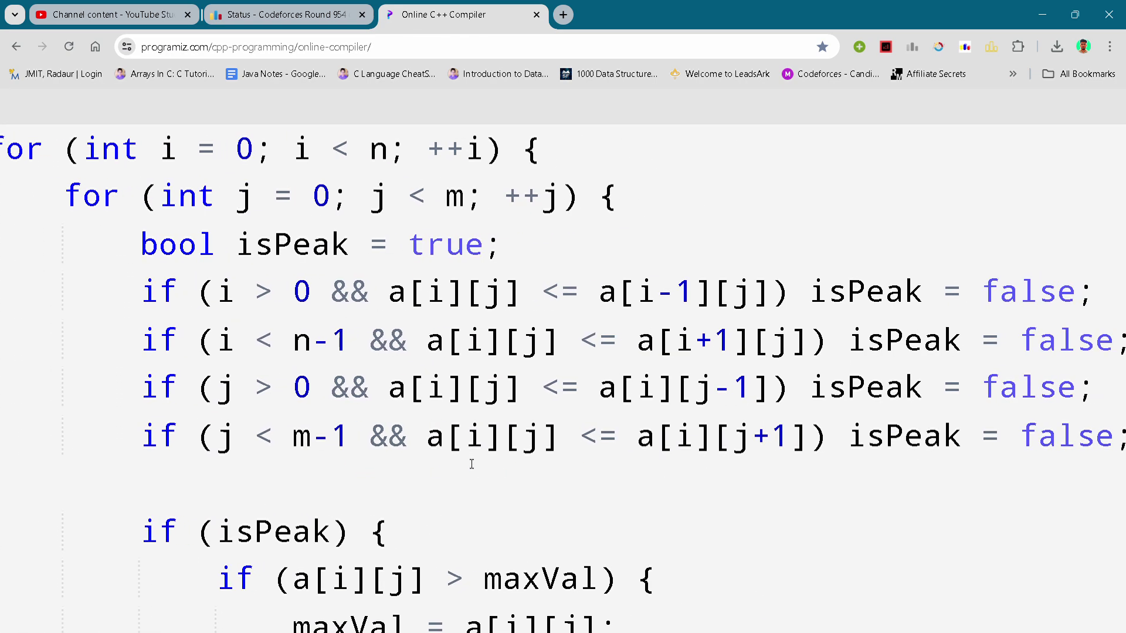
pyautogui.hscroll(1, 471, 463)
pyautogui.scroll(-1, 471, 463)
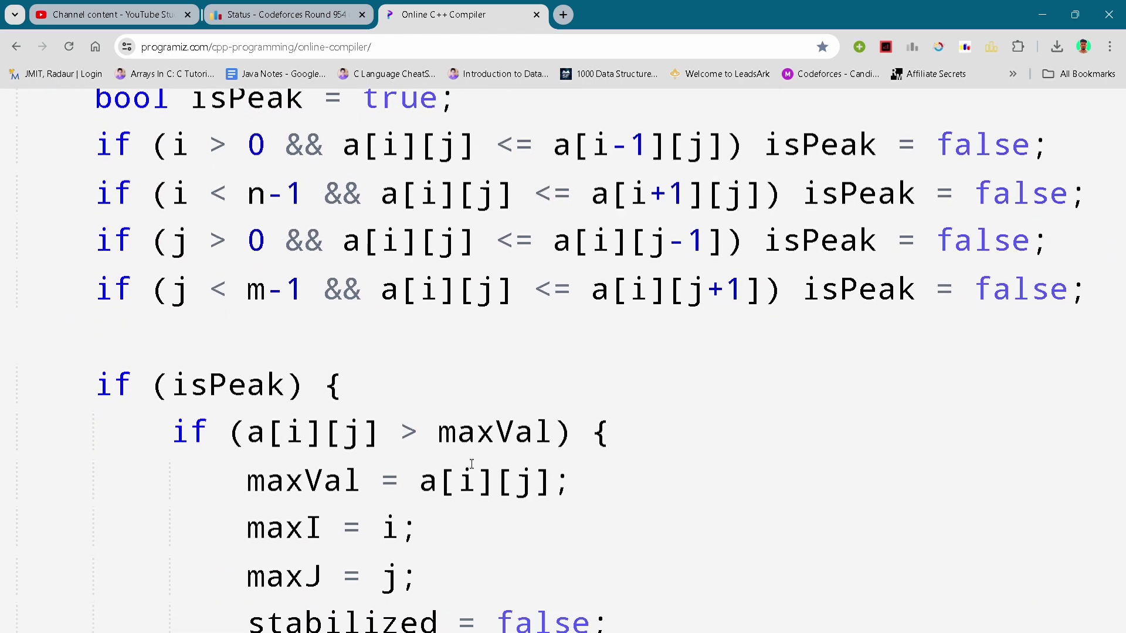
pyautogui.scroll(-1, 470, 464)
pyautogui.scroll(-2, 470, 463)
pyautogui.scroll(-1, 472, 463)
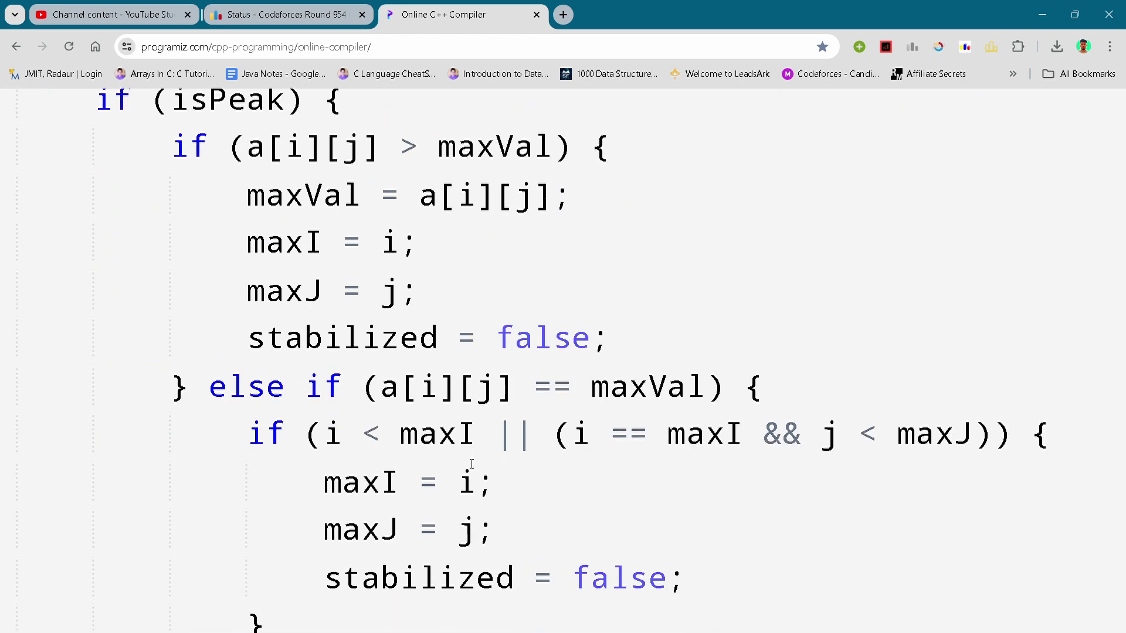
pyautogui.scroll(-2, 471, 463)
pyautogui.hscroll(-1, 471, 464)
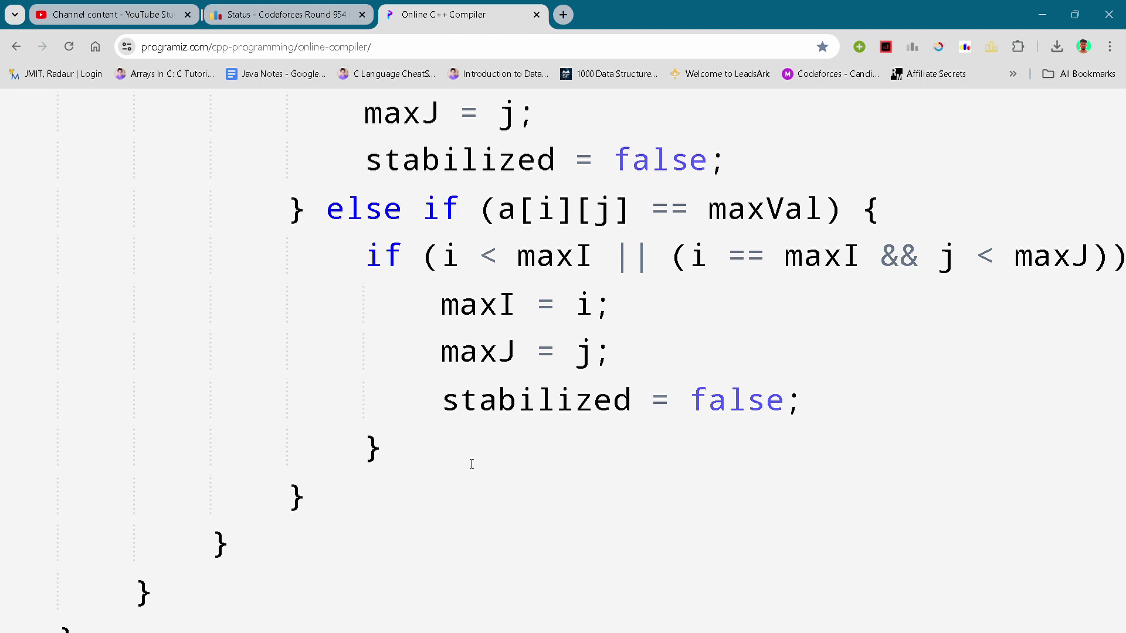
pyautogui.scroll(-2, 472, 464)
pyautogui.scroll(-2, 472, 463)
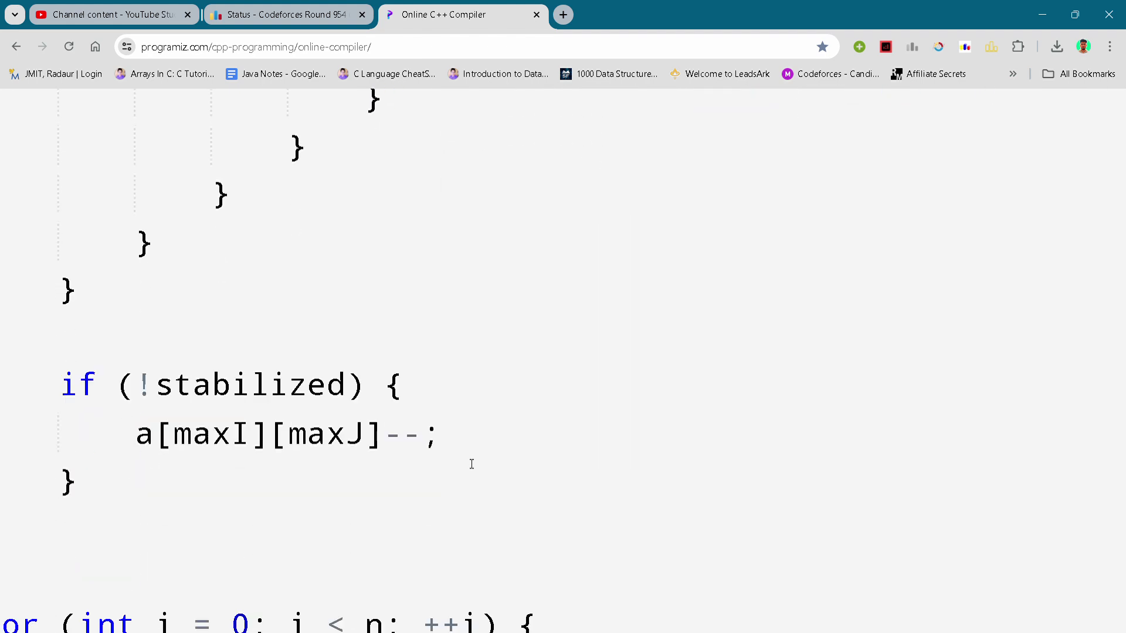
pyautogui.scroll(-1, 472, 463)
pyautogui.hscroll(-1, 471, 463)
pyautogui.scroll(-1, 471, 463)
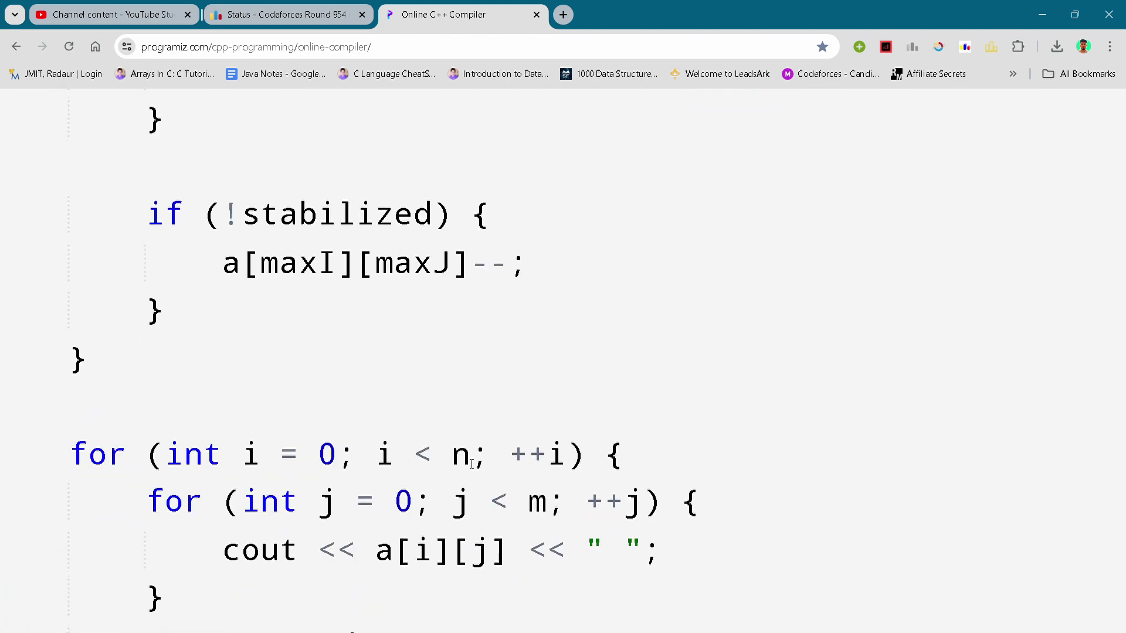
pyautogui.hscroll(-1, 472, 463)
pyautogui.hscroll(-1, 472, 463)
pyautogui.scroll(-1, 472, 464)
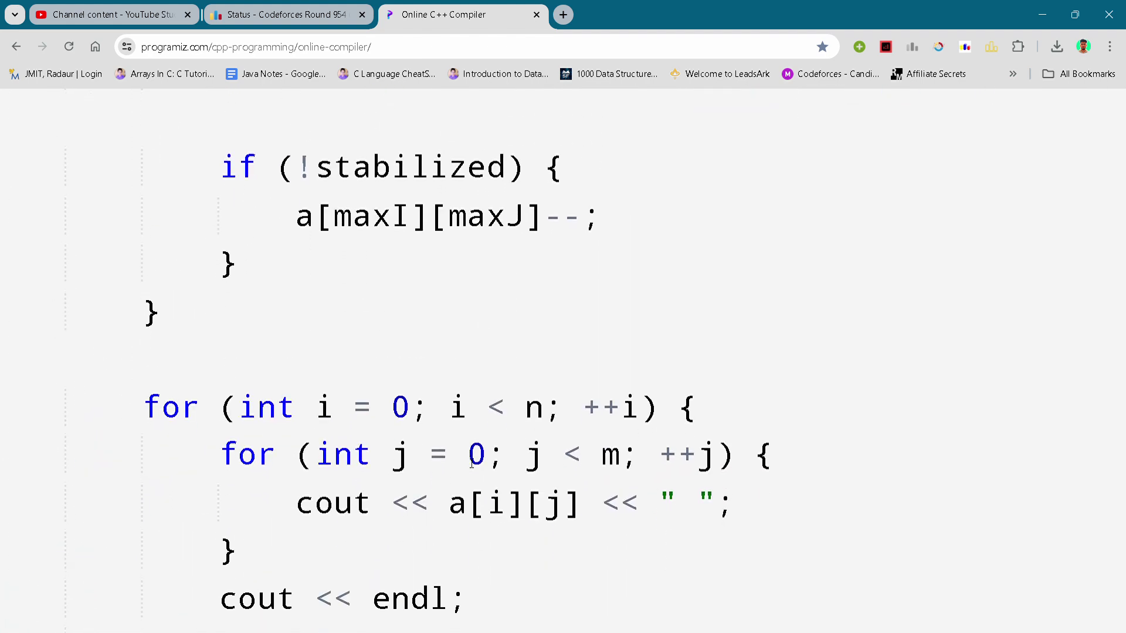
pyautogui.scroll(-2, 472, 464)
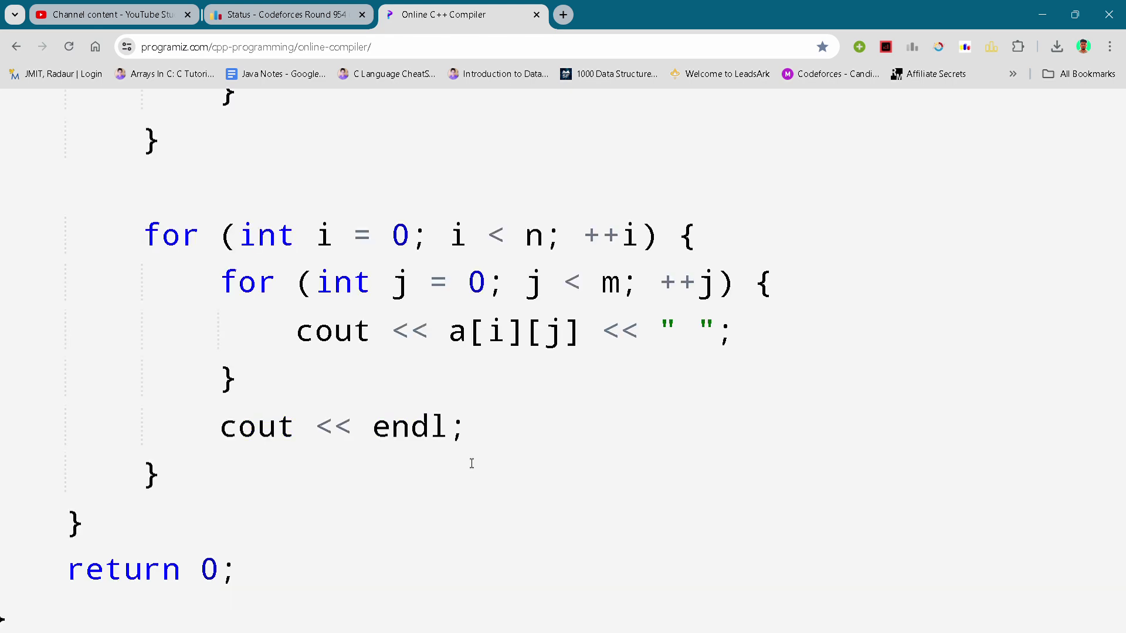
pyautogui.hscroll(-1, 471, 464)
pyautogui.scroll(-2, 472, 464)
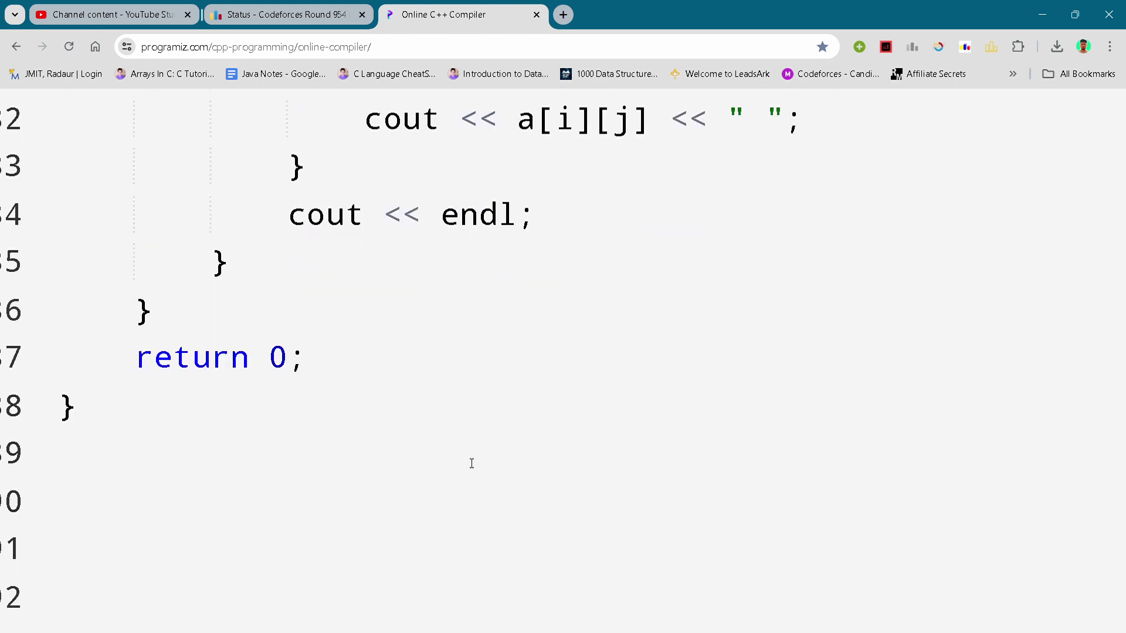
pyautogui.scroll(1, 472, 463)
pyautogui.scroll(1, 471, 463)
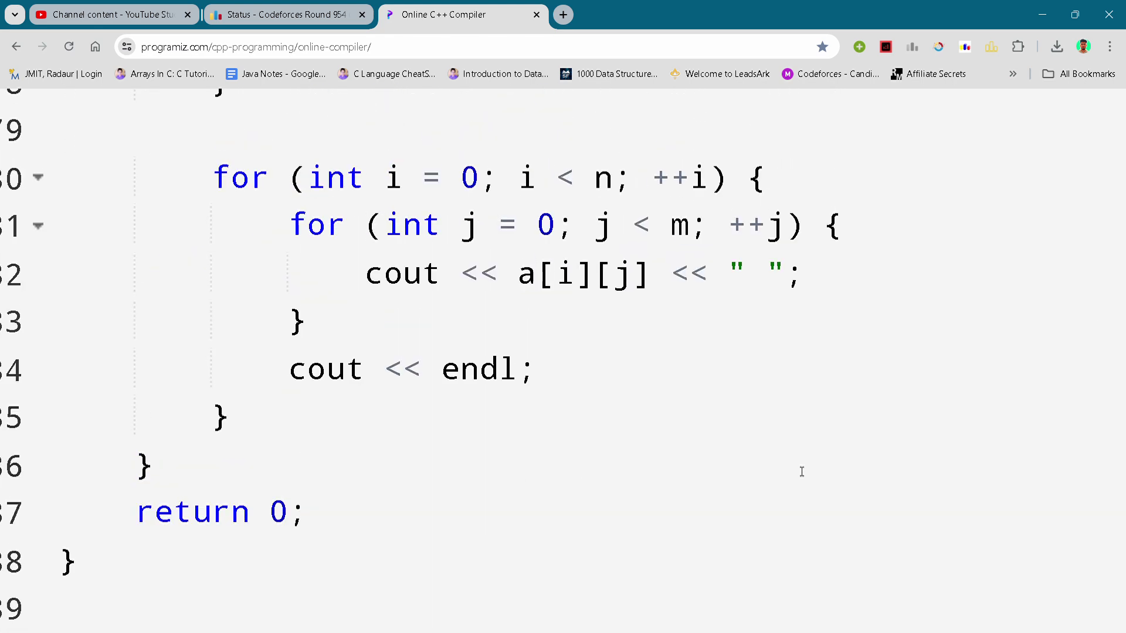